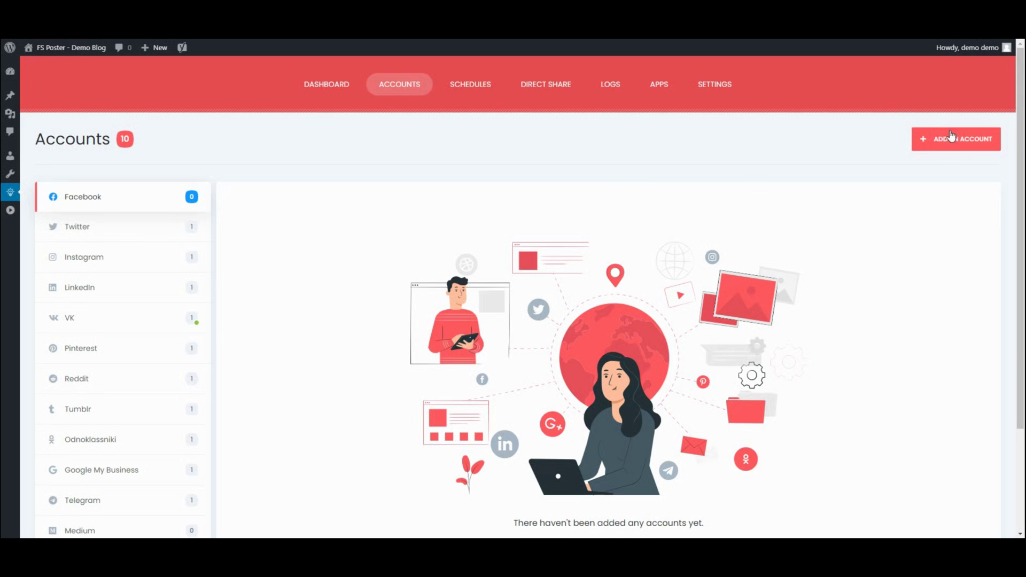
# Add a Facebook account via the App method, granting FS Poster access through Facebook login
pyautogui.click(952, 137)
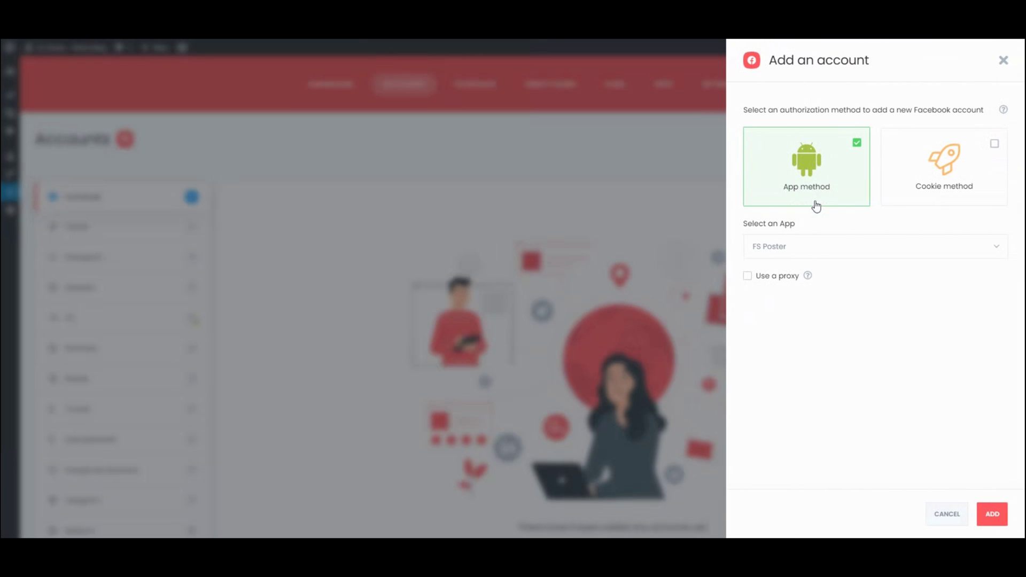
pyautogui.click(991, 515)
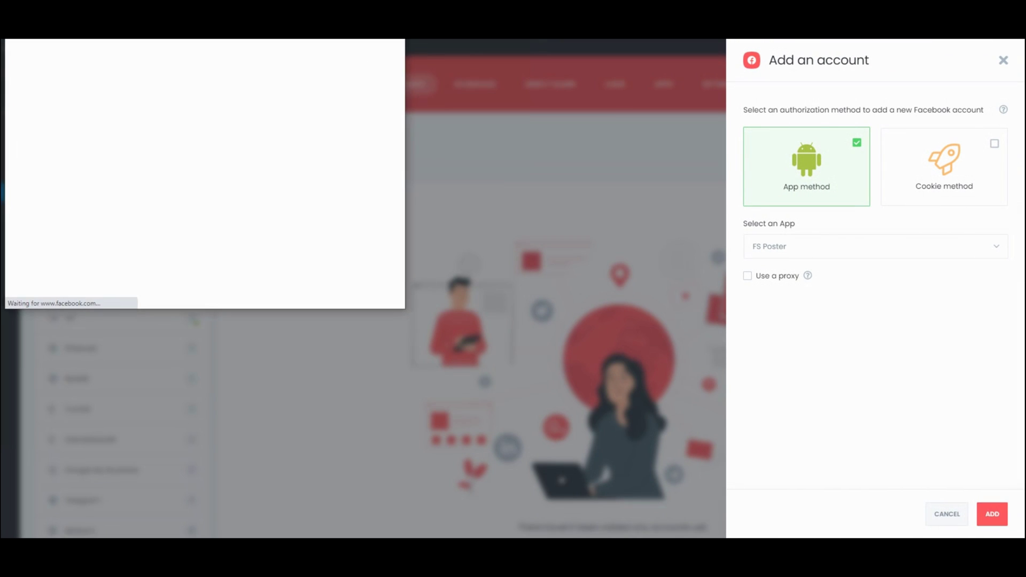
pyautogui.click(436, 314)
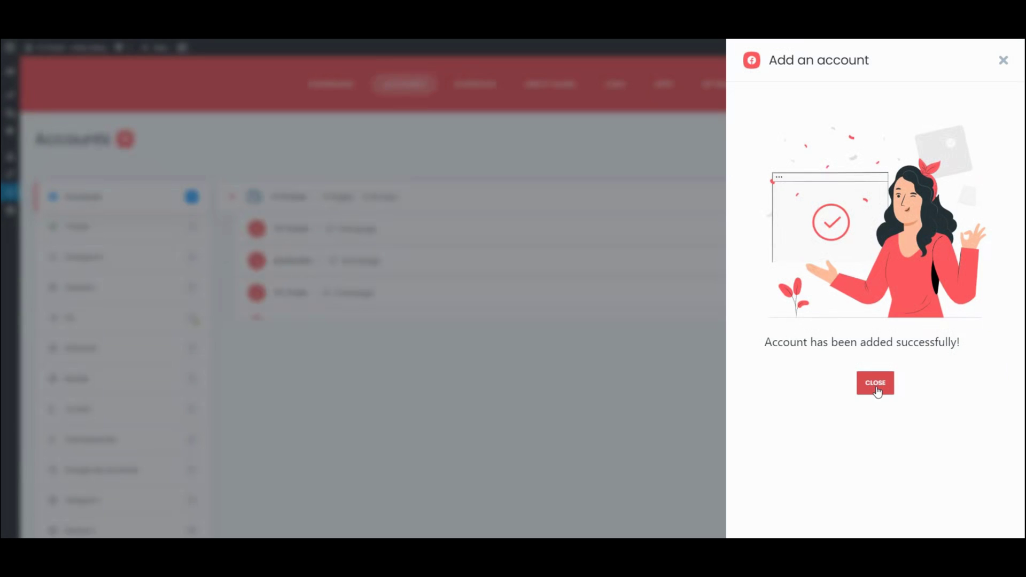
pyautogui.click(875, 383)
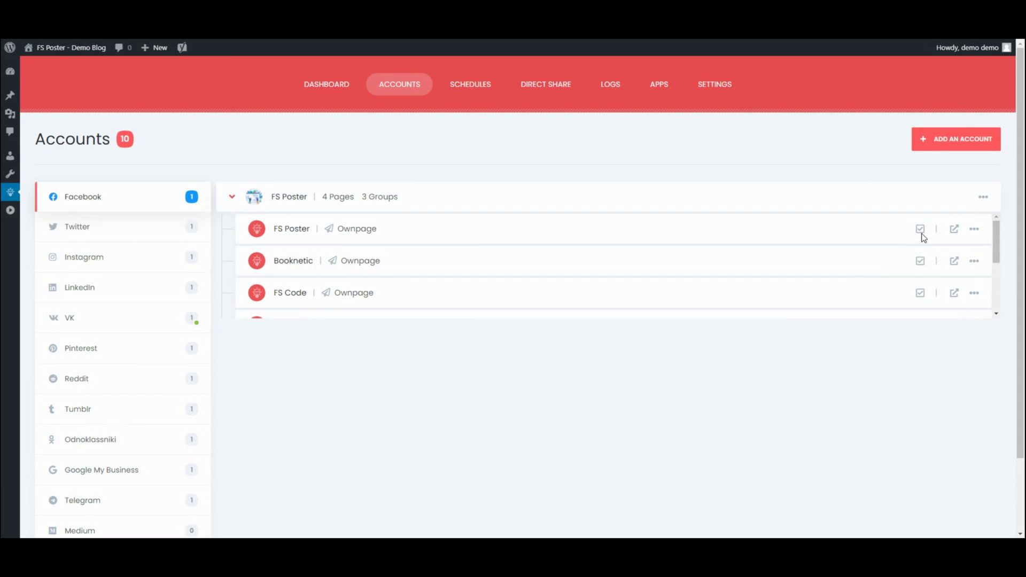
# Activate the FS Poster page and the FS Poster group for sharing
pyautogui.click(922, 231)
pyautogui.click(899, 253)
pyautogui.scroll(-3, 881, 284)
pyautogui.click(920, 271)
# Confirm the FS Poster group activation and open the Facebook group's settings
pyautogui.click(891, 292)
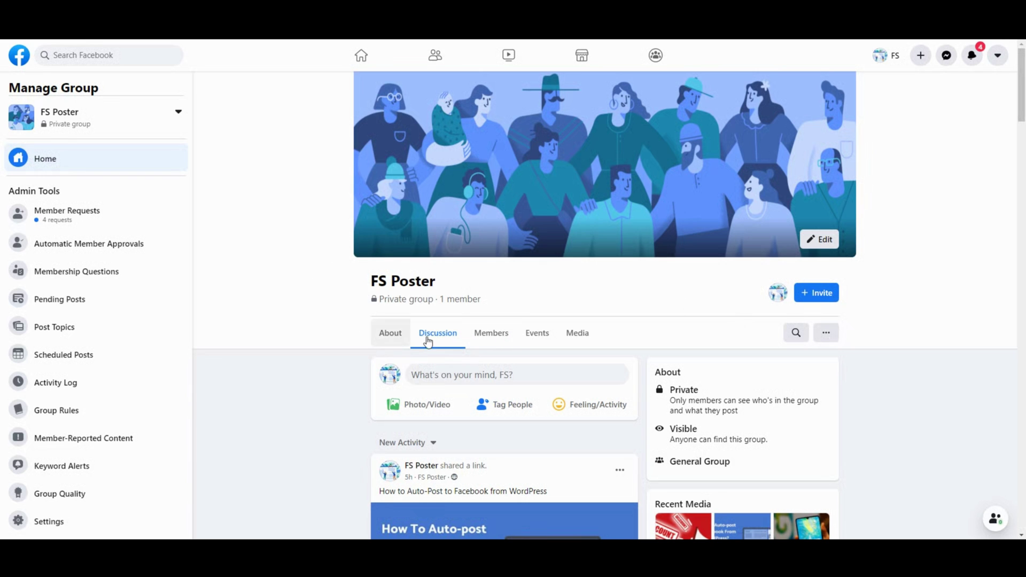
pyautogui.click(60, 532)
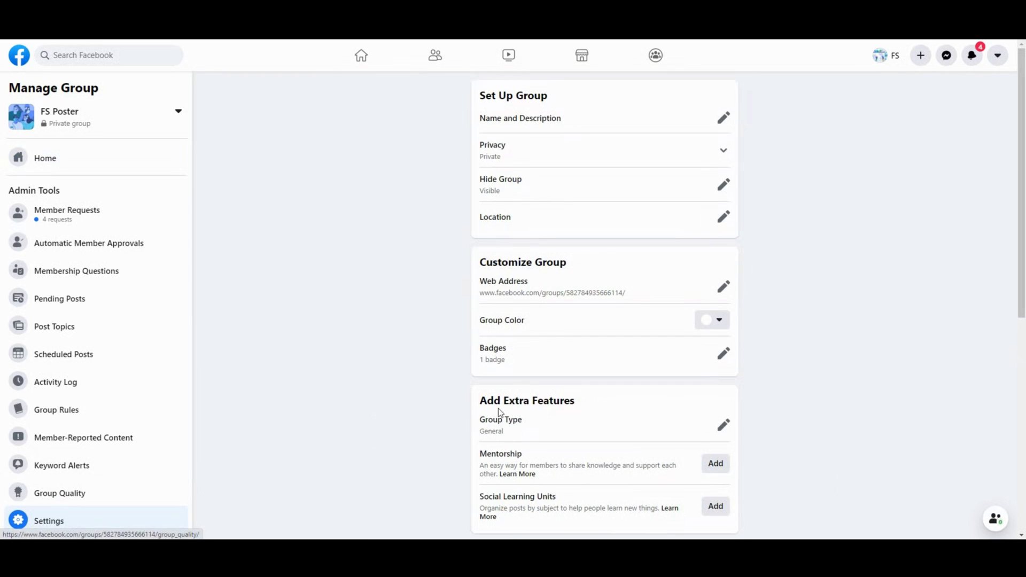
pyautogui.scroll(-7, 620, 428)
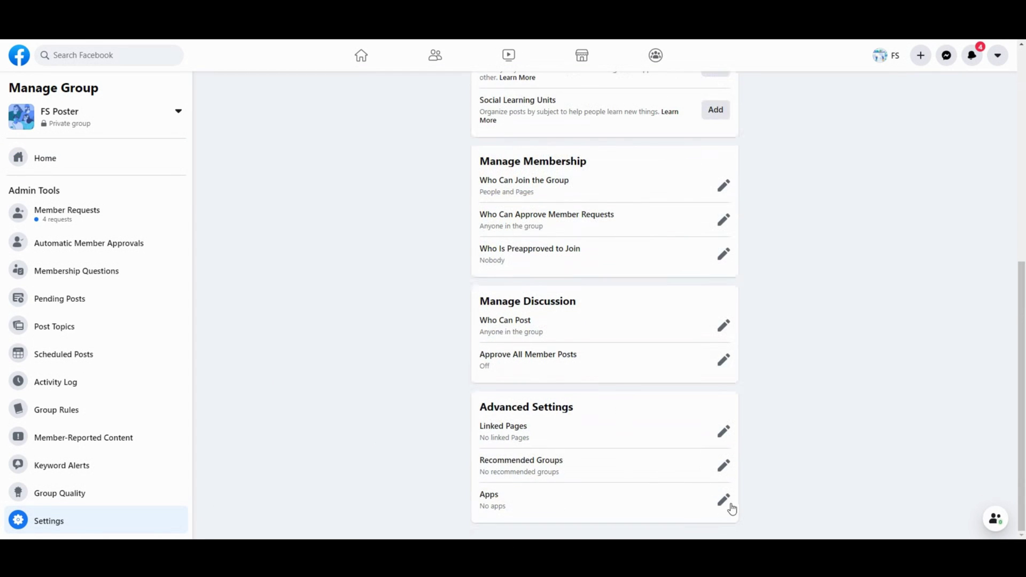
# Search group apps for 'fs poster' and add the FS CODE FS Poster app
pyautogui.click(724, 503)
pyautogui.click(511, 457)
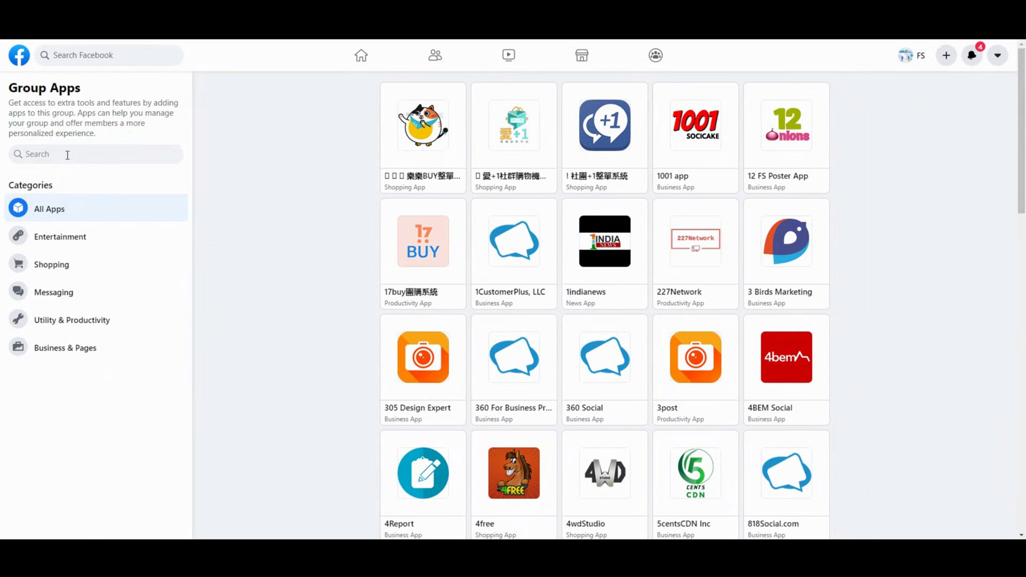
pyautogui.click(67, 155)
pyautogui.write('fs poster')
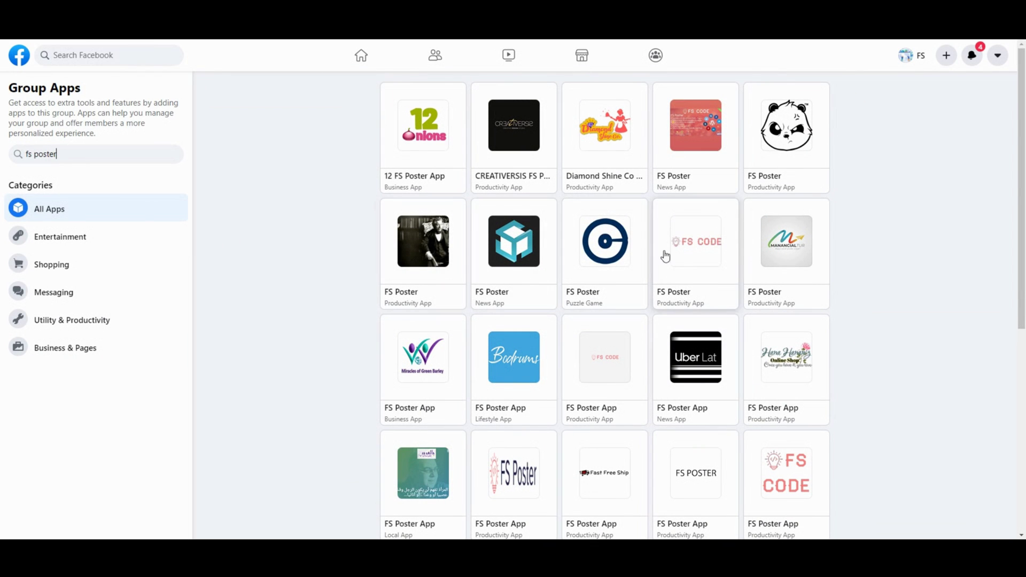
pyautogui.click(681, 300)
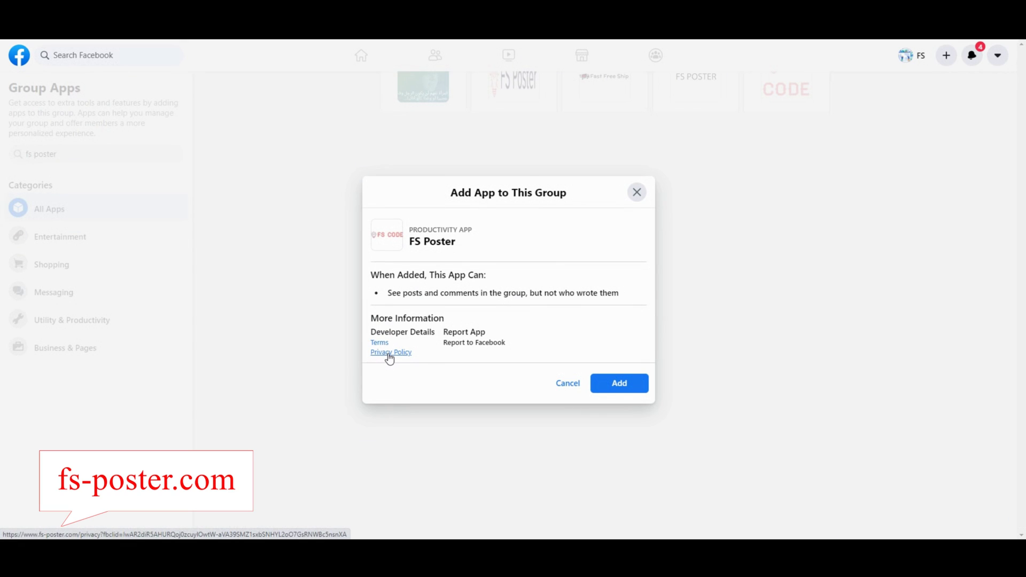
pyautogui.click(625, 383)
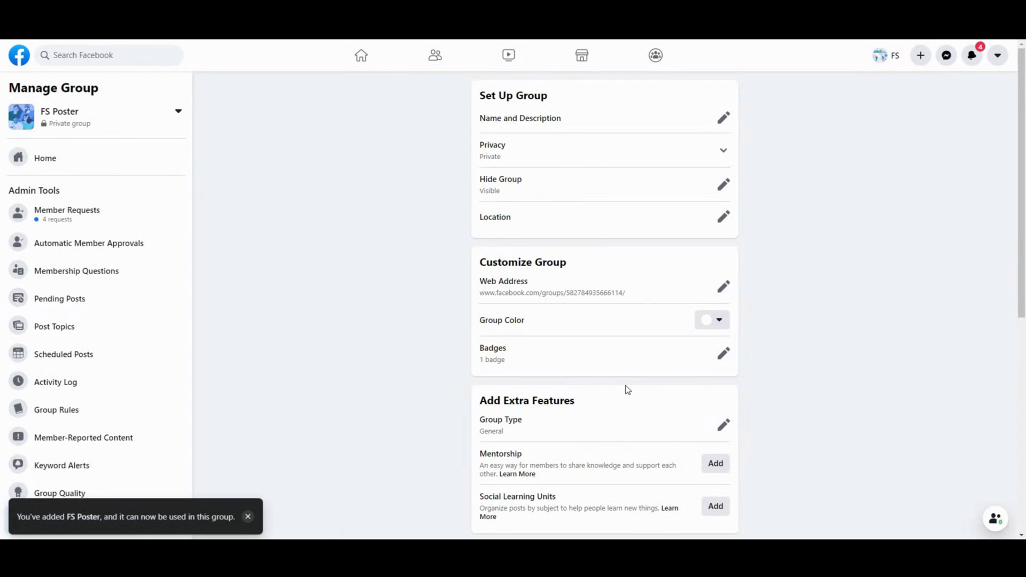
pyautogui.scroll(-7, 643, 390)
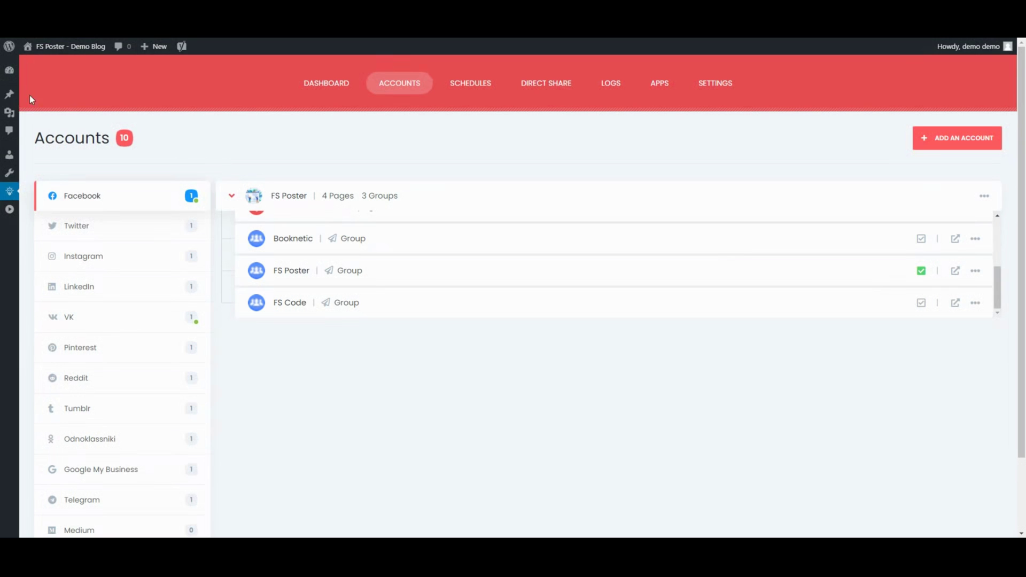
# Start a new post with the pasted title and the four-paragraph article body
pyautogui.moveTo(10, 95)
pyautogui.click(58, 130)
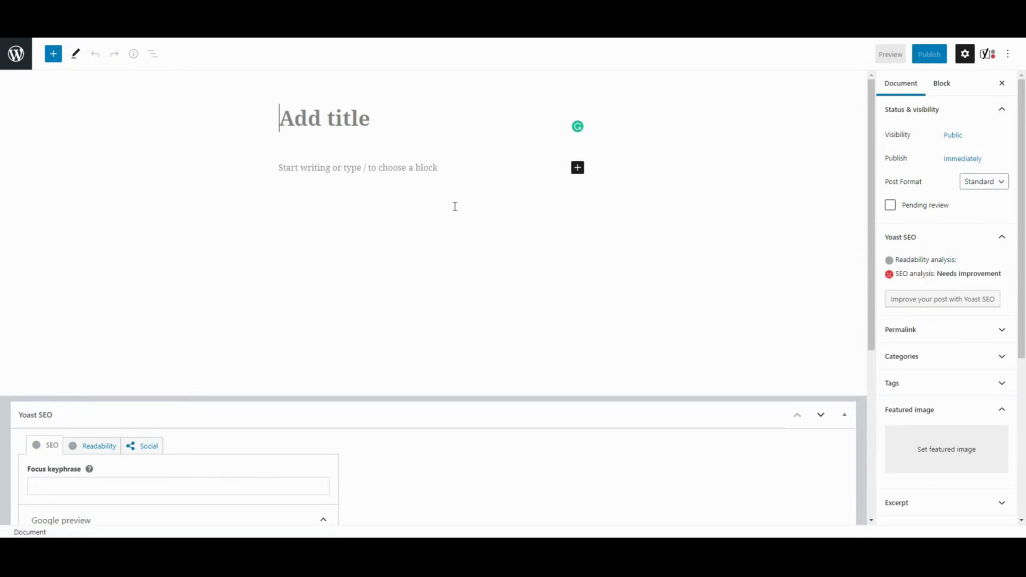
pyautogui.write('How to Auto-Post to Facebook from WordPress')
pyautogui.click(389, 200)
pyautogui.press('super+v')
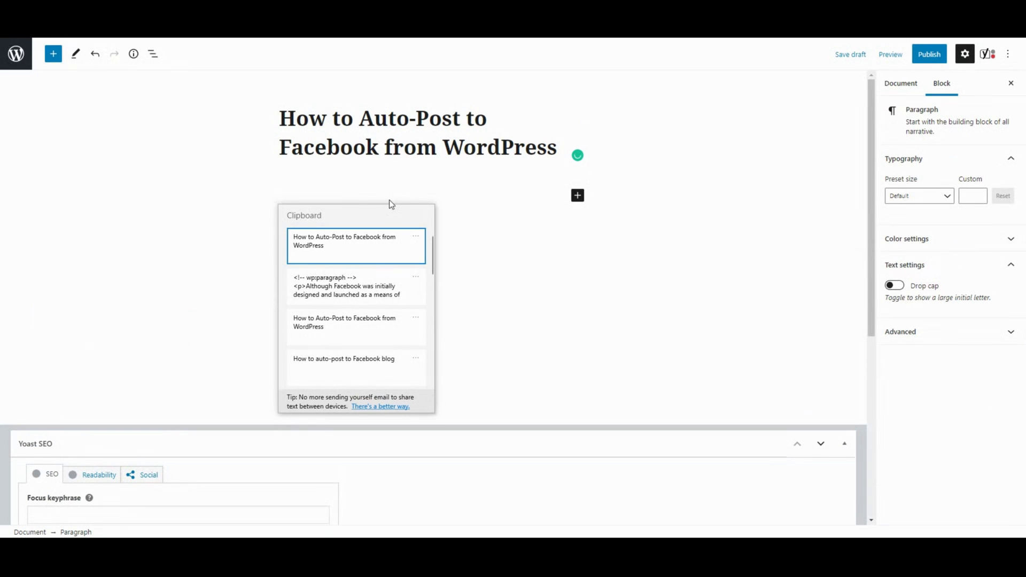
pyautogui.click(370, 285)
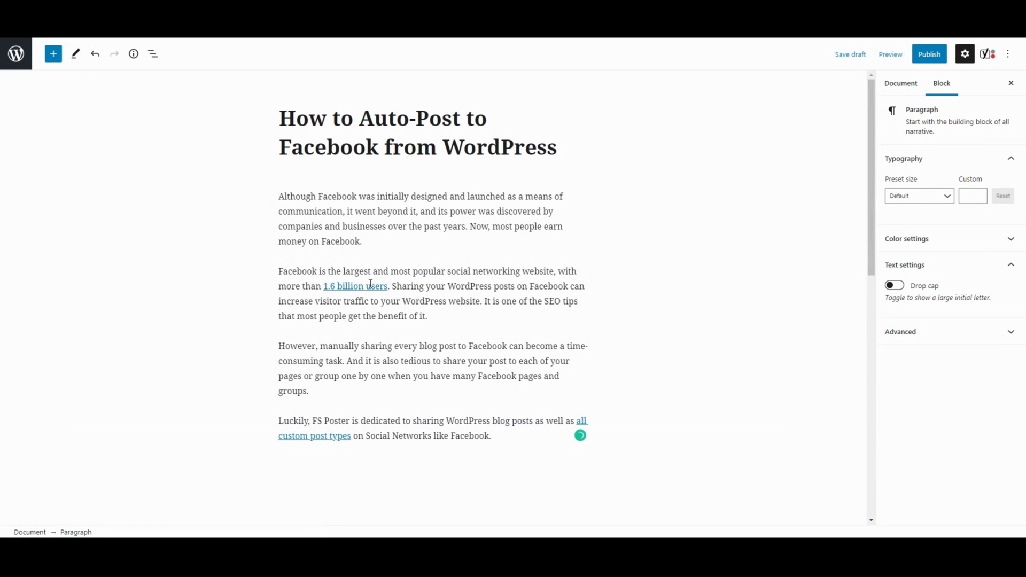
# Set the Facebook-themed image as the post's featured image
pyautogui.click(915, 88)
pyautogui.scroll(-2, 927, 268)
pyautogui.scroll(-3, 926, 275)
pyautogui.click(910, 208)
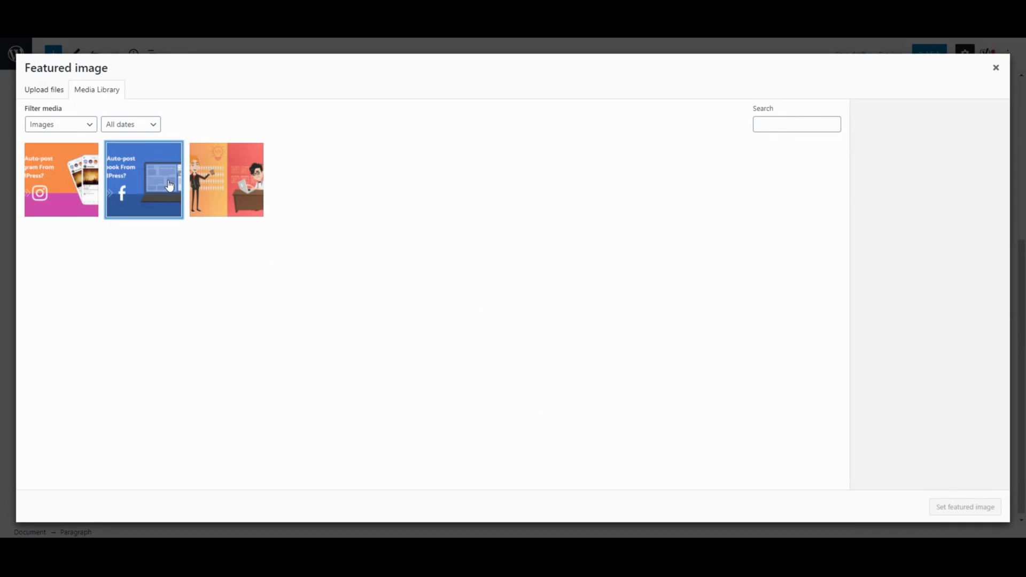
pyautogui.click(169, 185)
pyautogui.click(997, 506)
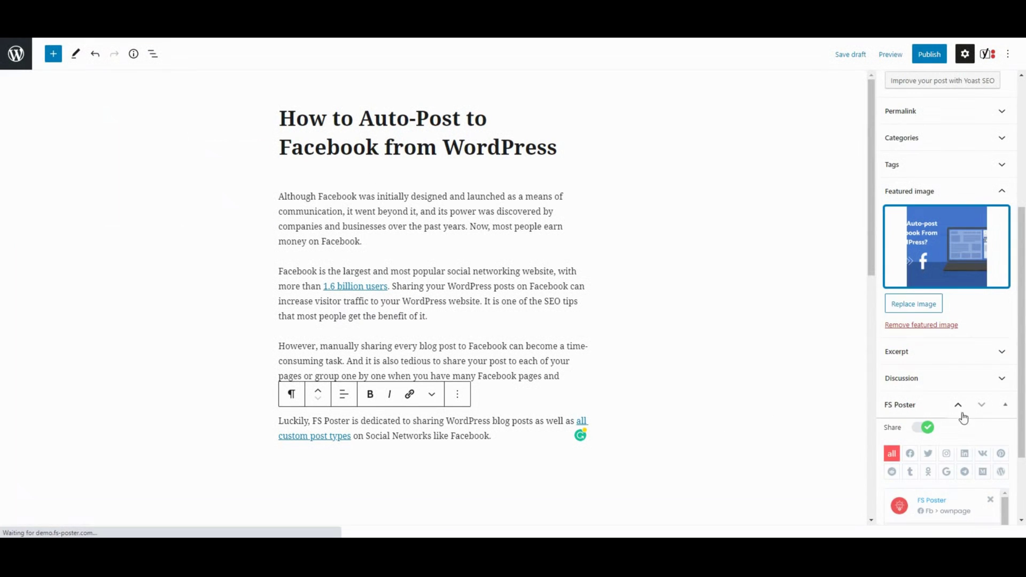
# Remove the VK group from FS Poster share targets and publish the post
pyautogui.scroll(-3, 968, 375)
pyautogui.click(990, 434)
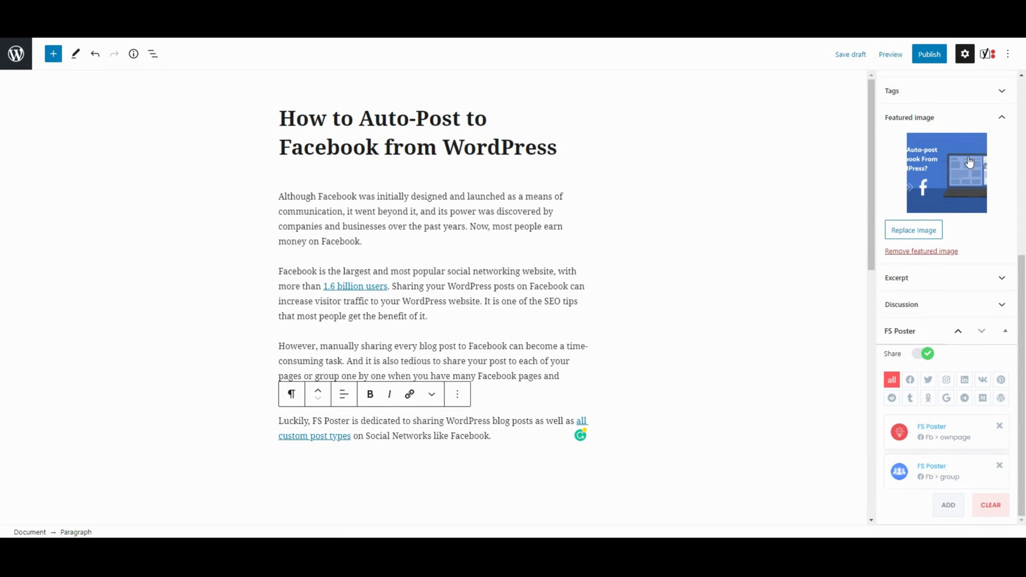
pyautogui.click(937, 56)
pyautogui.click(939, 56)
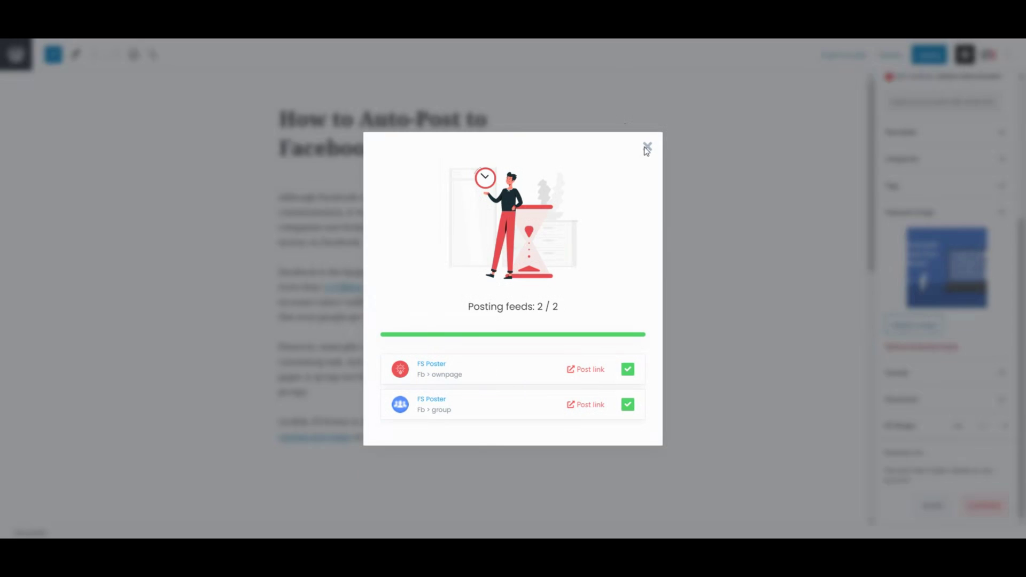
# Close the Posting feeds progress dialog
pyautogui.click(648, 147)
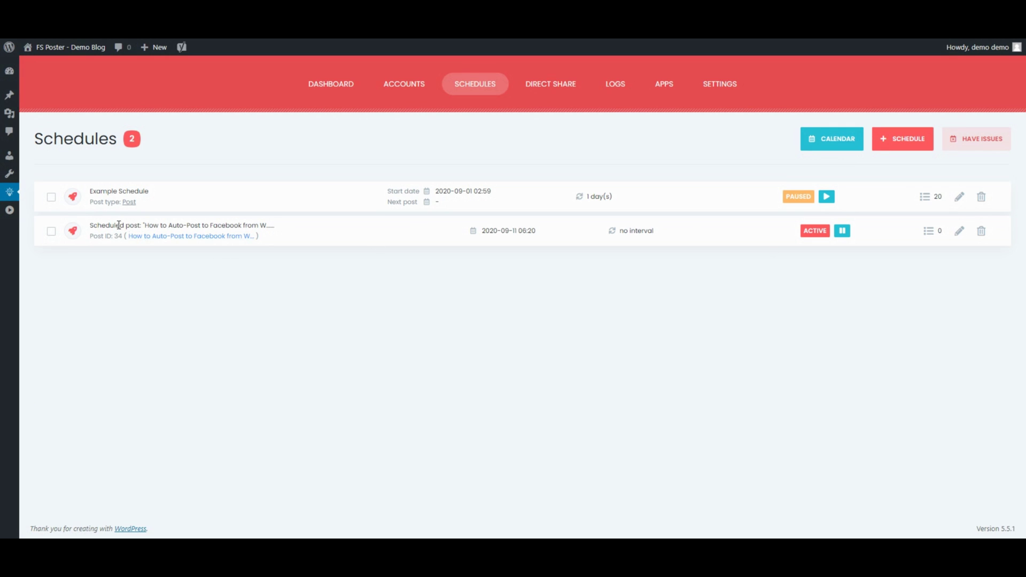
# Highlight the scheduled post's title and its 06:20 start time on the Schedules page
pyautogui.moveTo(123, 225); pyautogui.dragTo(234, 227)
pyautogui.moveTo(517, 230); pyautogui.dragTo(536, 231)
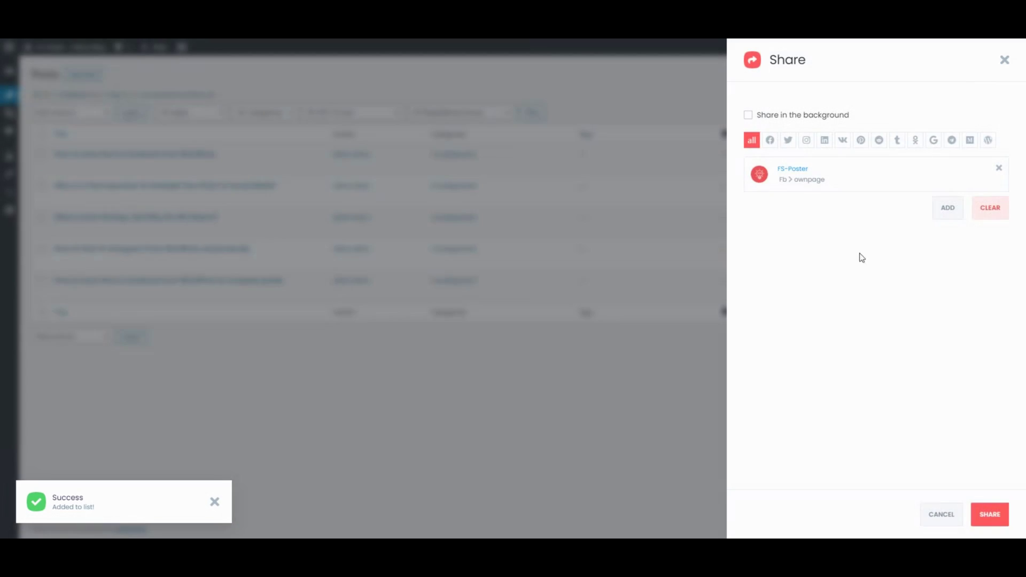
# Share the post to the FS-Poster Facebook page and open the resulting Facebook post
pyautogui.click(994, 516)
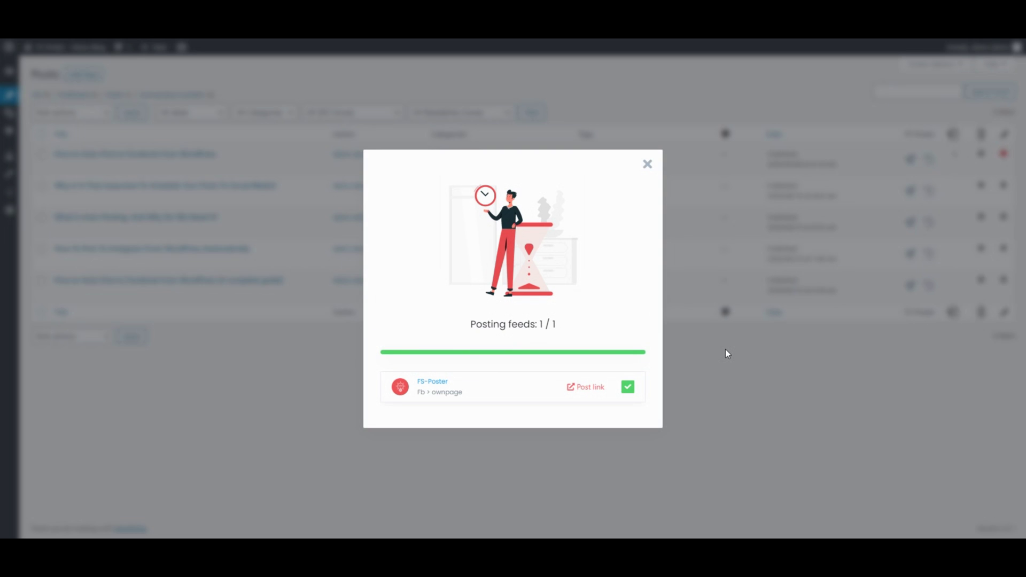
pyautogui.click(595, 389)
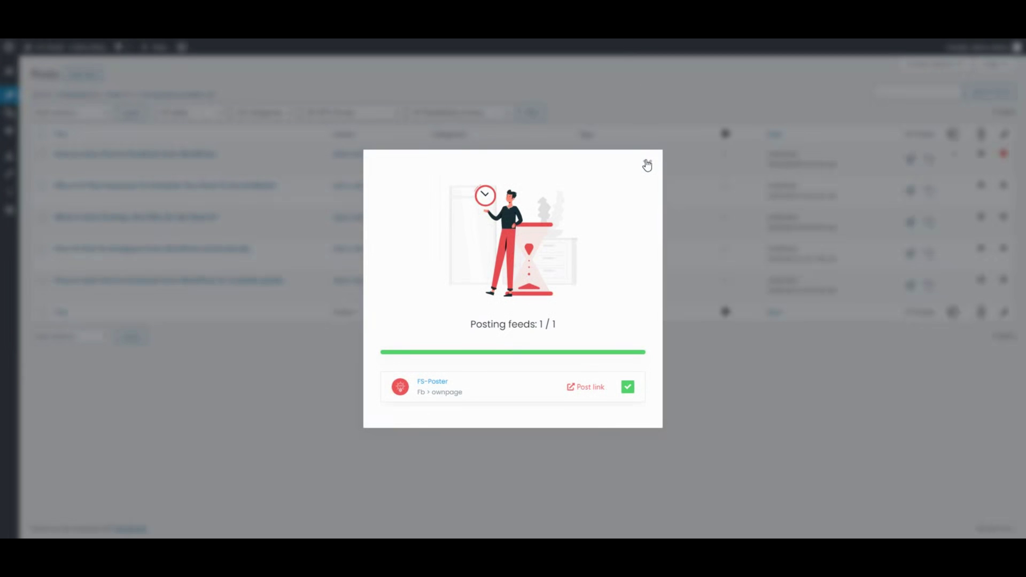
# Select three posts for bulk scheduling, then highlight the new 3-post schedule's 1 hour interval
pyautogui.click(646, 165)
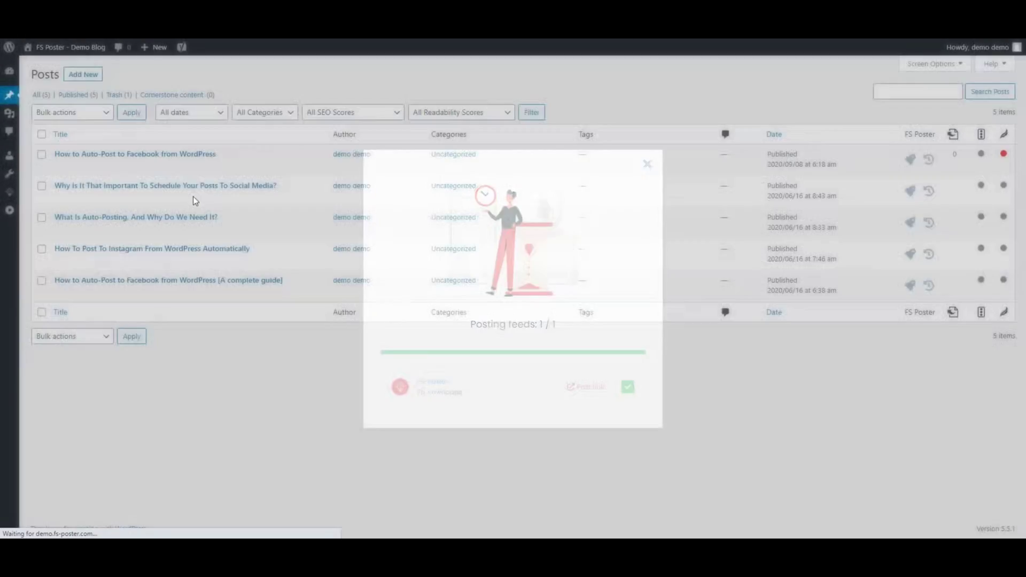
pyautogui.click(42, 186)
pyautogui.click(42, 217)
pyautogui.click(41, 250)
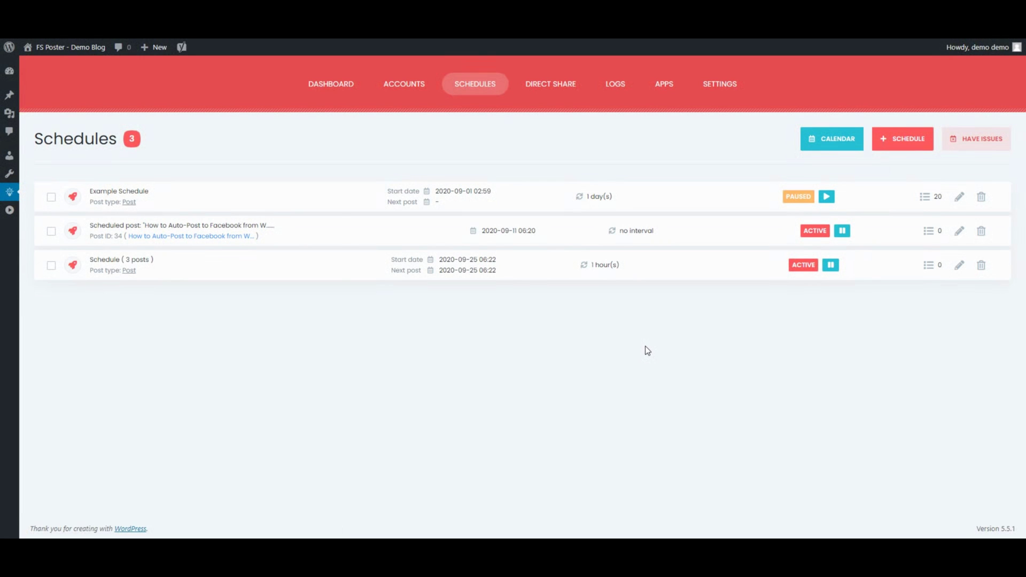
pyautogui.moveTo(98, 260); pyautogui.dragTo(160, 266)
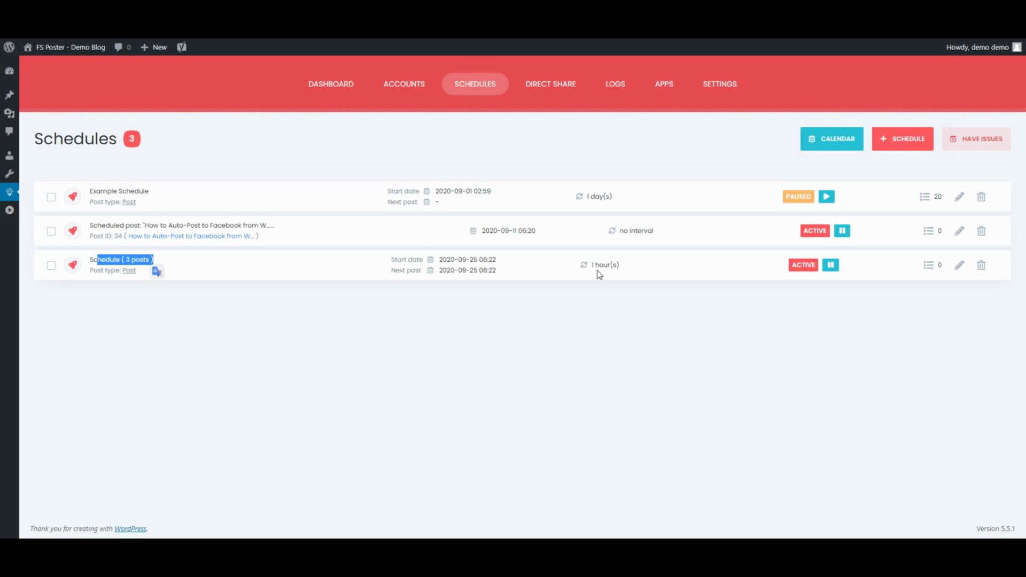
pyautogui.moveTo(595, 268); pyautogui.dragTo(622, 271)
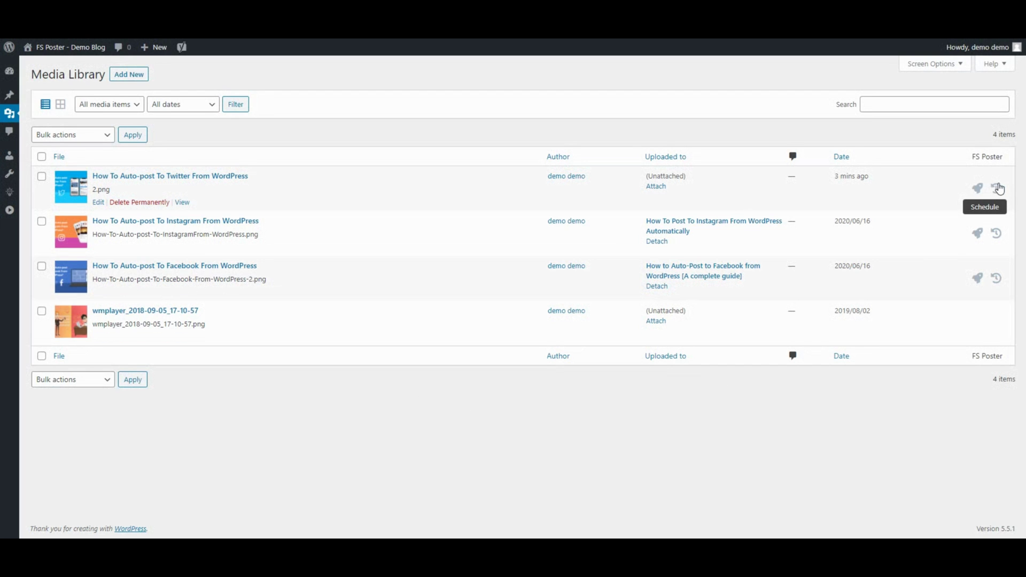
# Mark the first and third media items and apply the FS Poster: Schedule bulk action
pyautogui.click(41, 176)
pyautogui.click(42, 266)
pyautogui.click(74, 135)
pyautogui.click(75, 170)
pyautogui.click(133, 134)
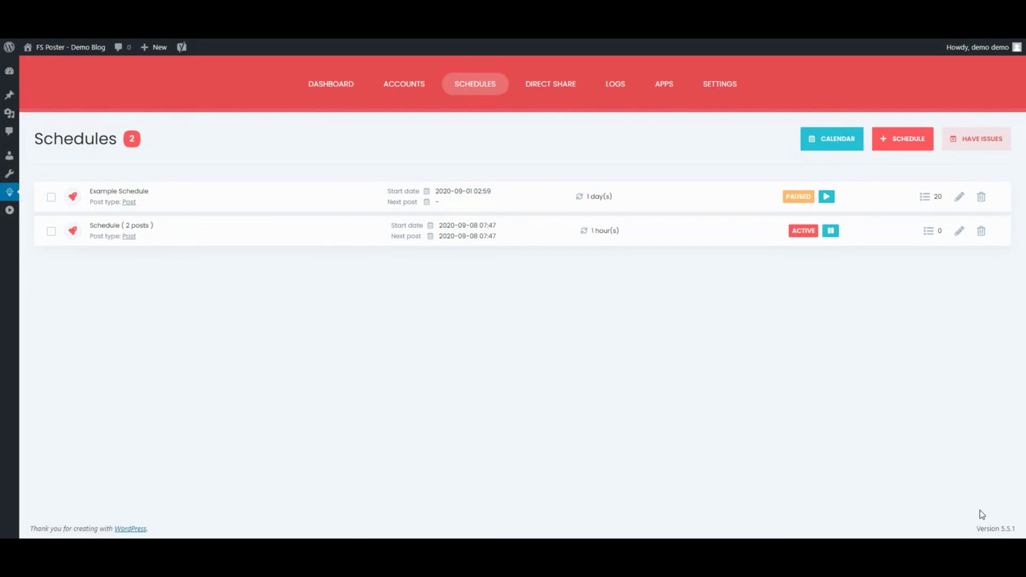
# Create 'My schedule' starting 2020-09-10, posting every 1 minute in random order
pyautogui.click(908, 143)
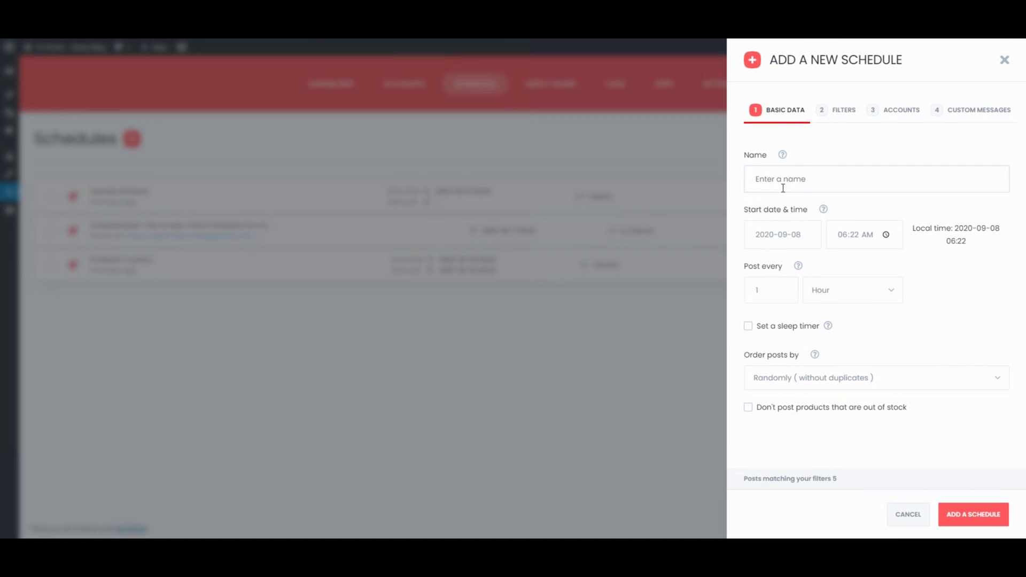
pyautogui.click(783, 188)
pyautogui.write('My schedule')
pyautogui.click(795, 236)
pyautogui.click(819, 303)
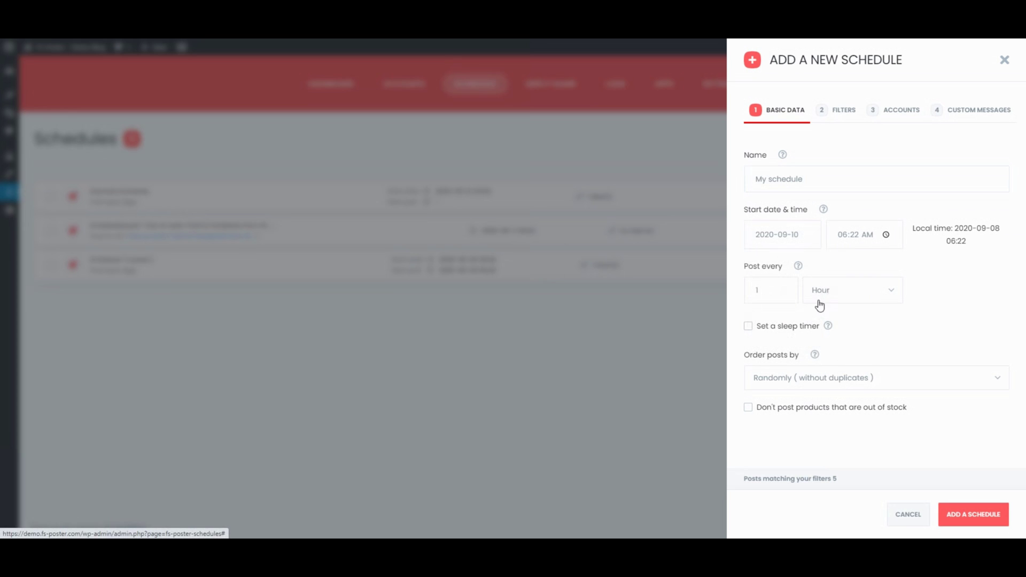
pyautogui.click(846, 298)
pyautogui.click(847, 320)
pyautogui.click(864, 381)
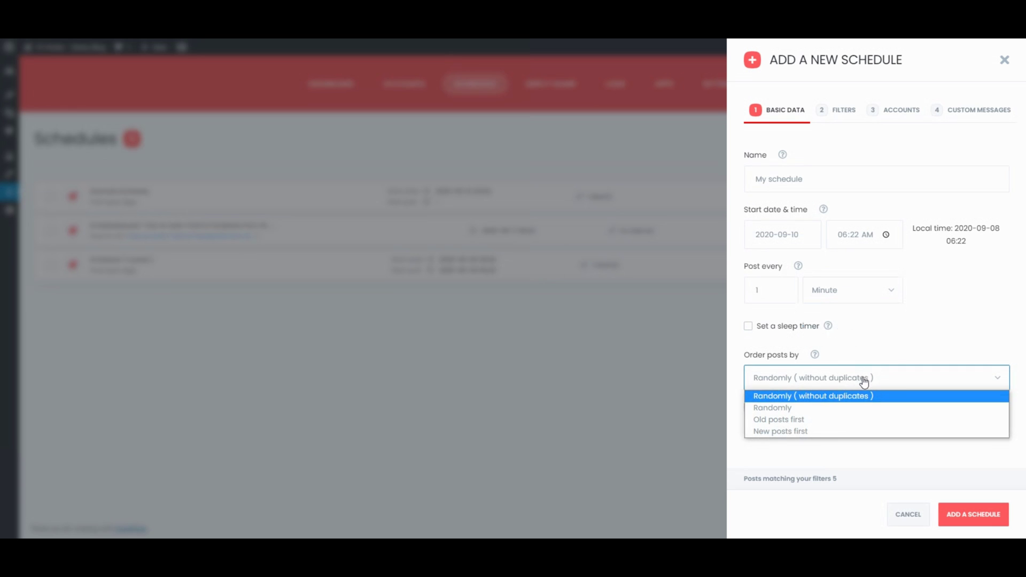
pyautogui.click(857, 414)
# Leave the post filters at All times, Post type and all categories
pyautogui.click(846, 114)
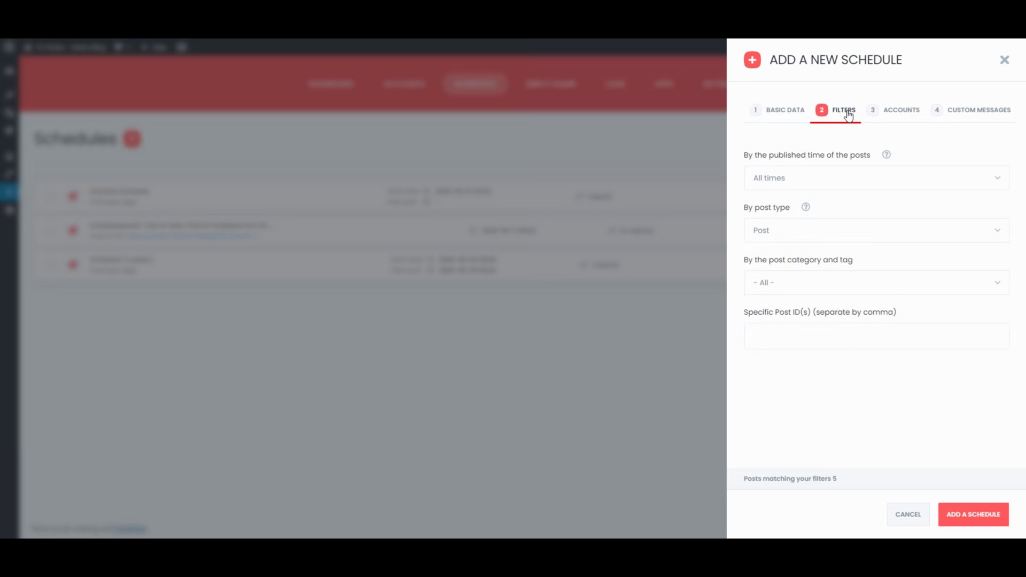
pyautogui.click(825, 174)
pyautogui.click(825, 176)
pyautogui.click(821, 231)
pyautogui.click(822, 232)
pyautogui.click(832, 283)
pyautogui.click(834, 272)
# Drop the Vk group, prefix the custom message with 'See my new blog post', and save
pyautogui.click(899, 112)
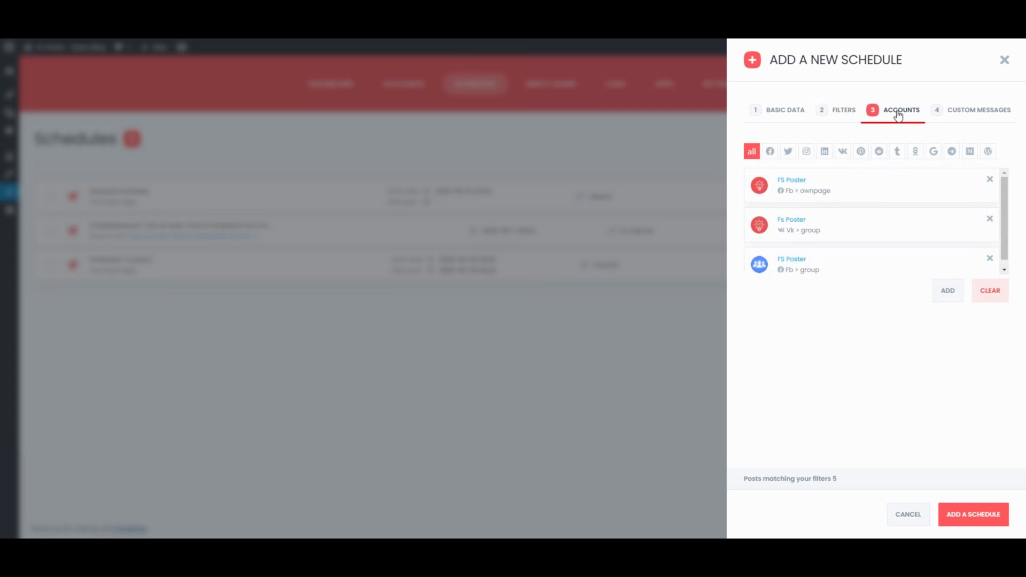
pyautogui.click(990, 219)
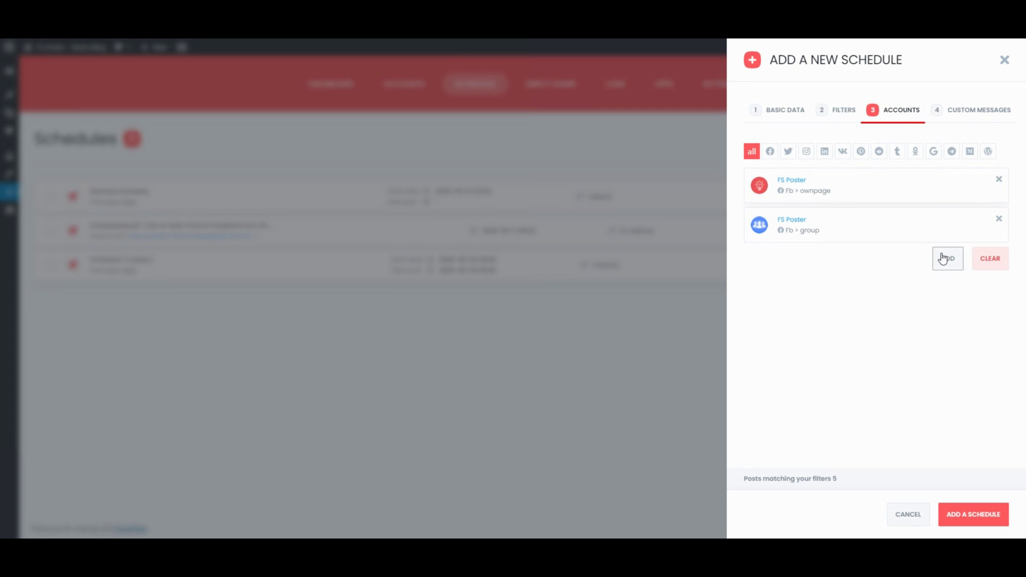
pyautogui.click(966, 109)
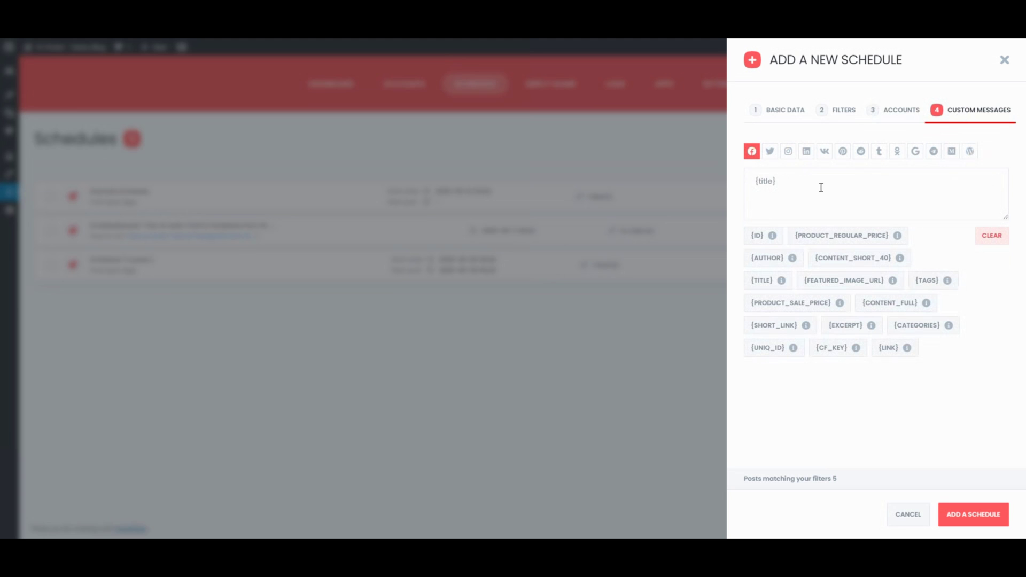
pyautogui.click(755, 182)
pyautogui.write('See my n')
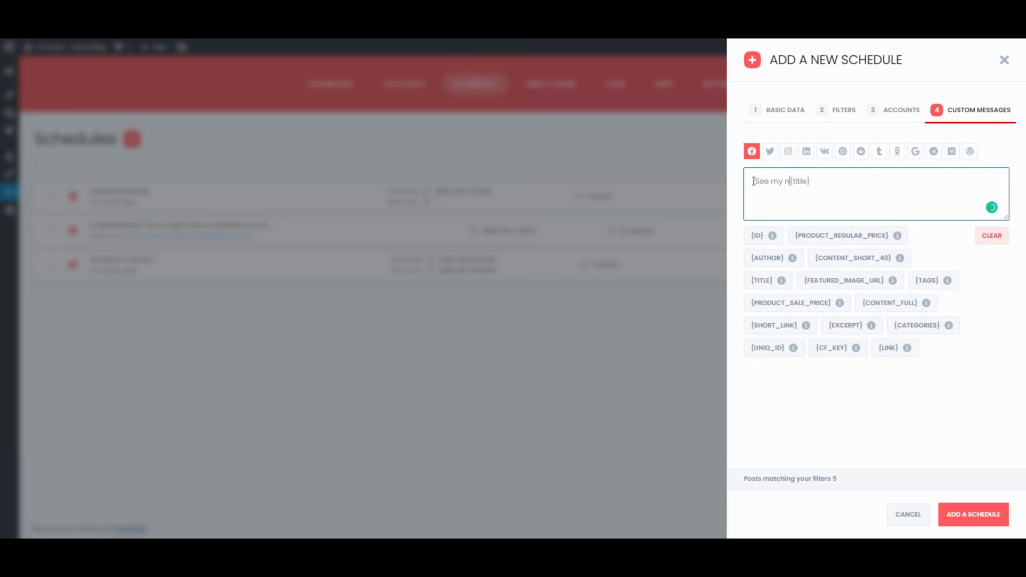
pyautogui.write('ew blog post')
pyautogui.click(965, 515)
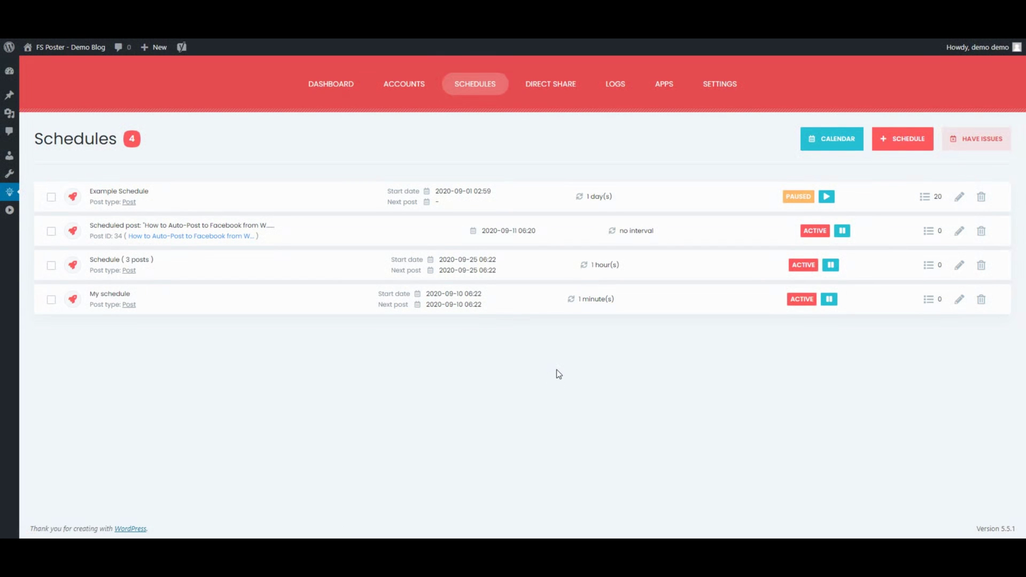
pyautogui.moveTo(429, 294); pyautogui.dragTo(613, 300)
# Attach the Facebook auto-post image from the Media Library to a direct share
pyautogui.click(564, 88)
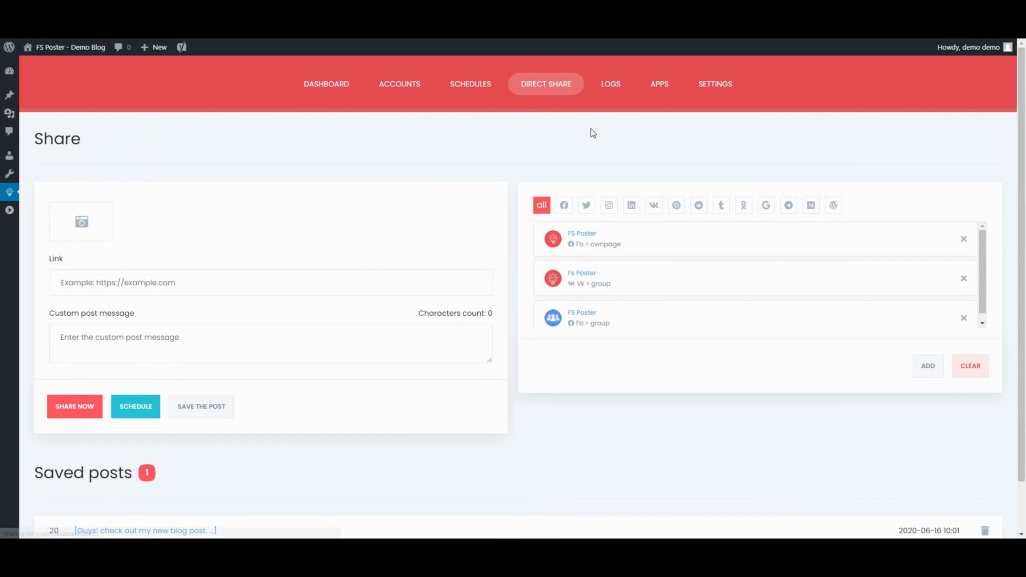
pyautogui.click(101, 222)
pyautogui.click(144, 198)
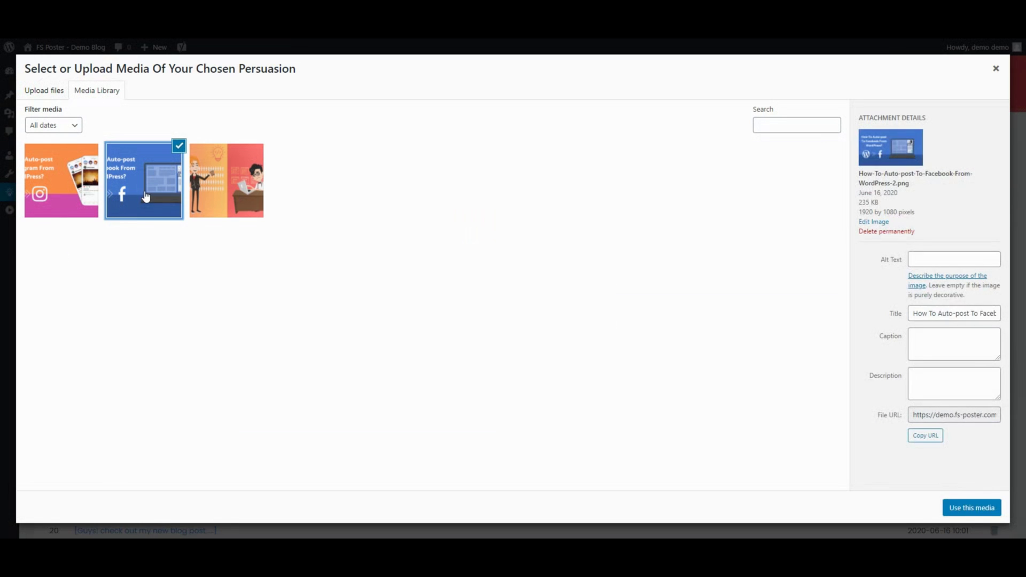
pyautogui.click(965, 507)
# Write the message 'Here is my new blog post' with '#blog' on a new line
pyautogui.scroll(-2, 545, 339)
pyautogui.click(251, 394)
pyautogui.write('Here ')
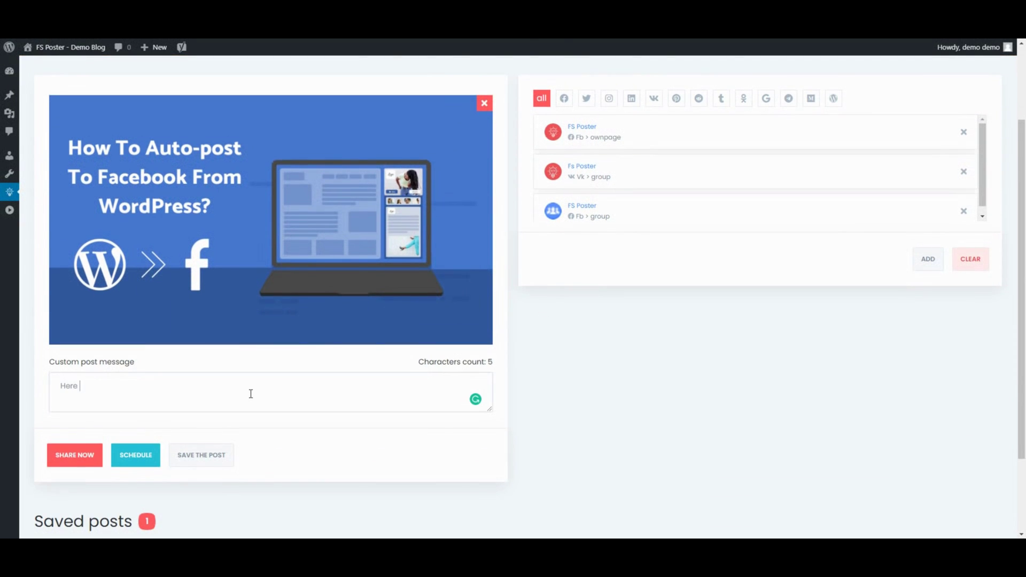
pyautogui.write('is my new ')
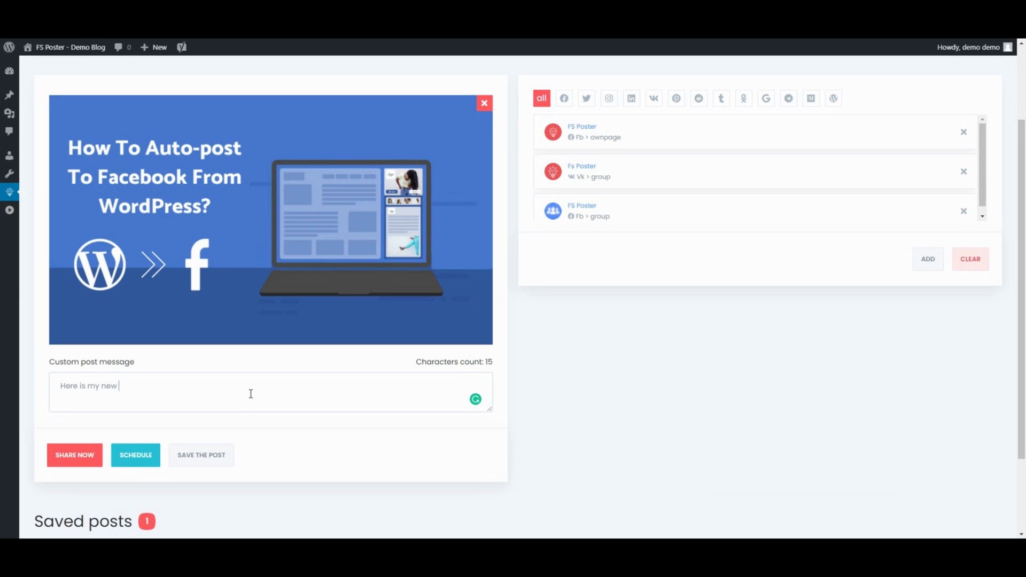
pyautogui.write('blog post')
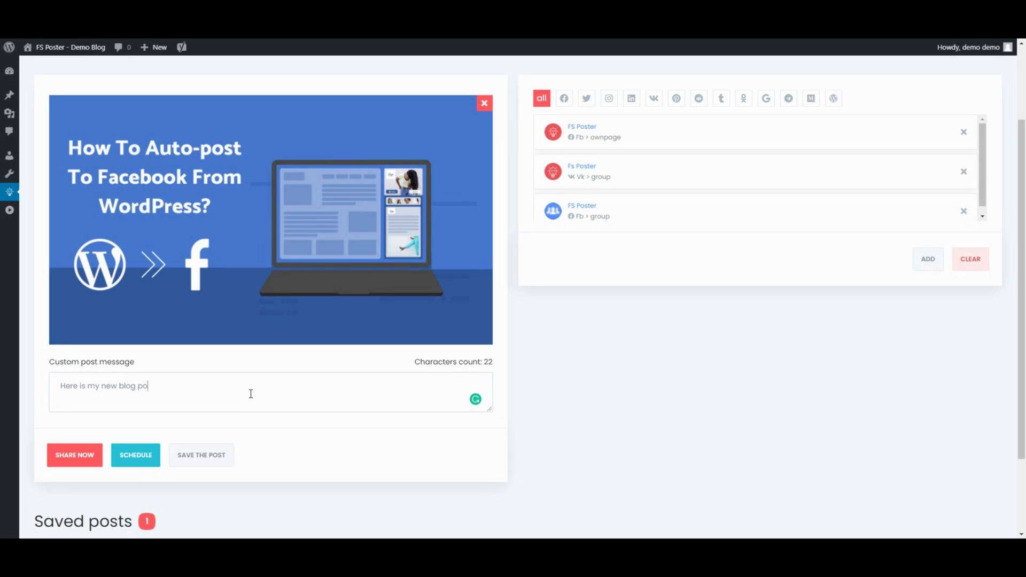
pyautogui.press('Return')
pyautogui.press('Return')
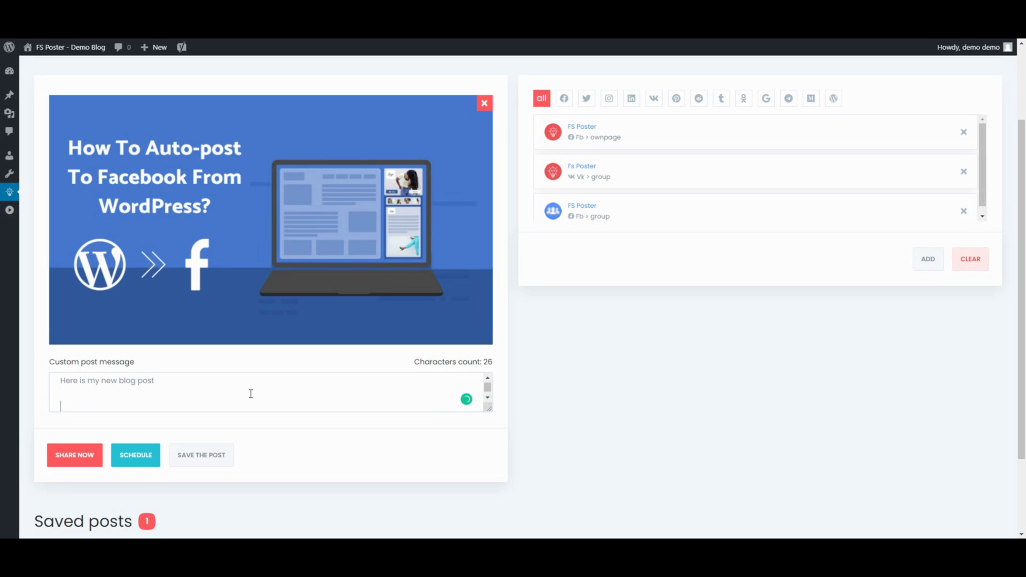
pyautogui.write('#blog')
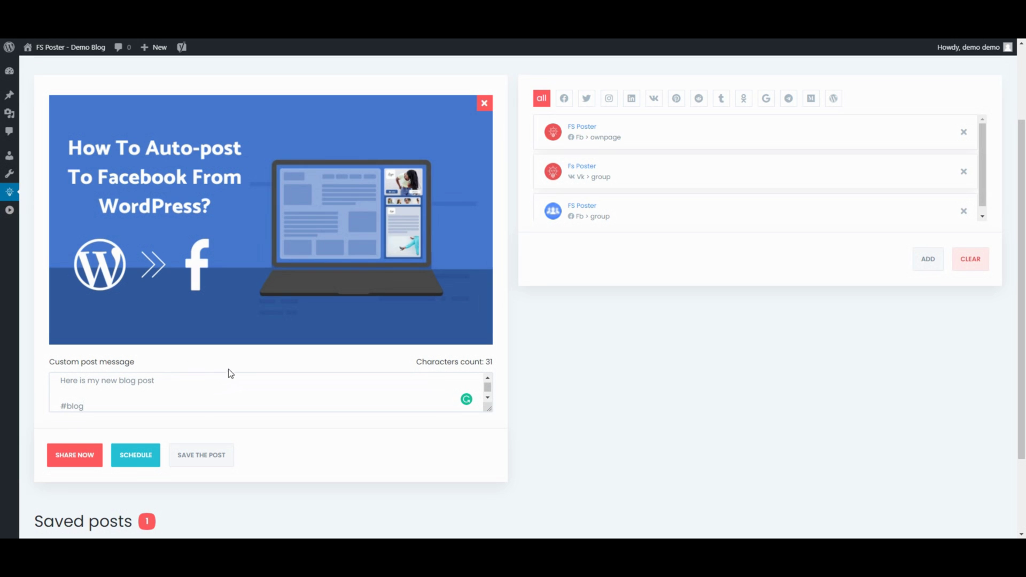
# Remove the Vk and Facebook group targets and share now to the own page
pyautogui.click(964, 171)
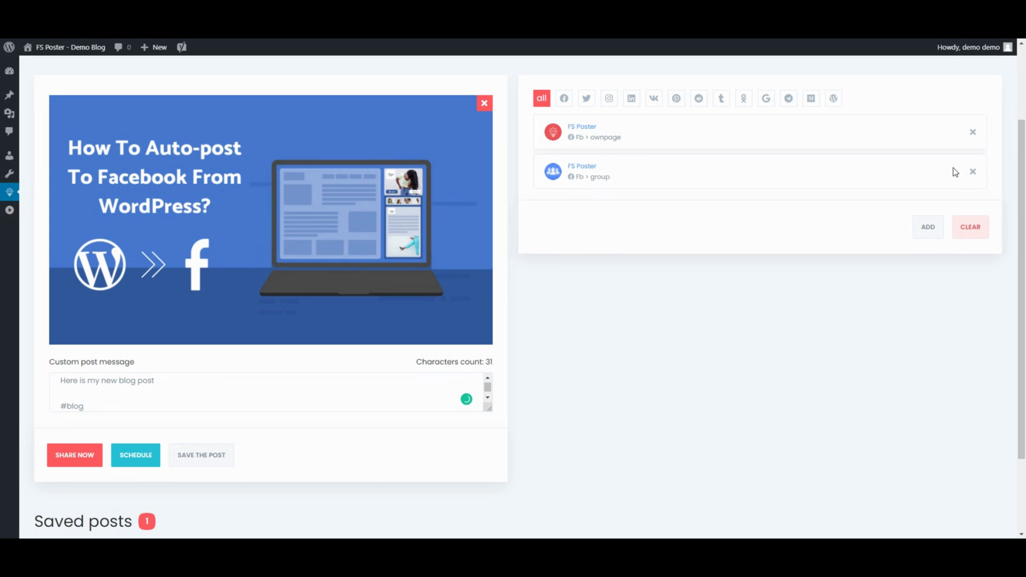
pyautogui.click(973, 171)
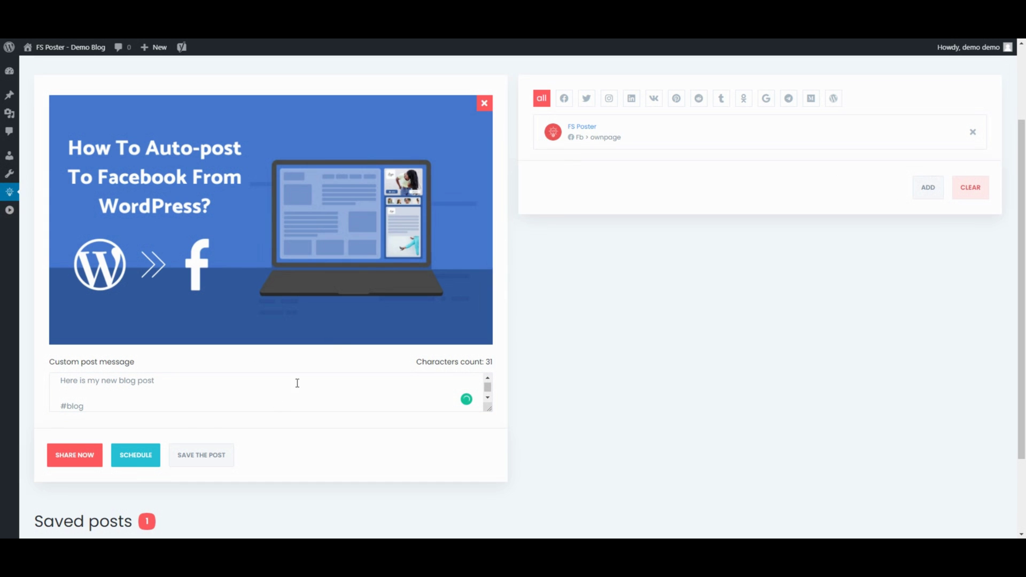
pyautogui.click(91, 454)
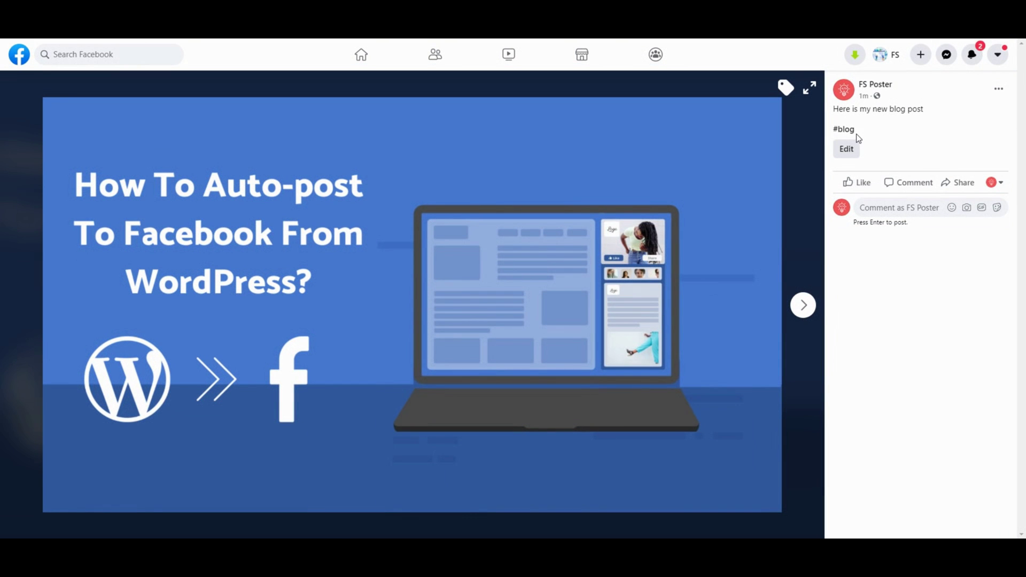
# Highlight the published Facebook post text 'Here is my new blog post #blog'
pyautogui.moveTo(858, 137); pyautogui.dragTo(834, 99)
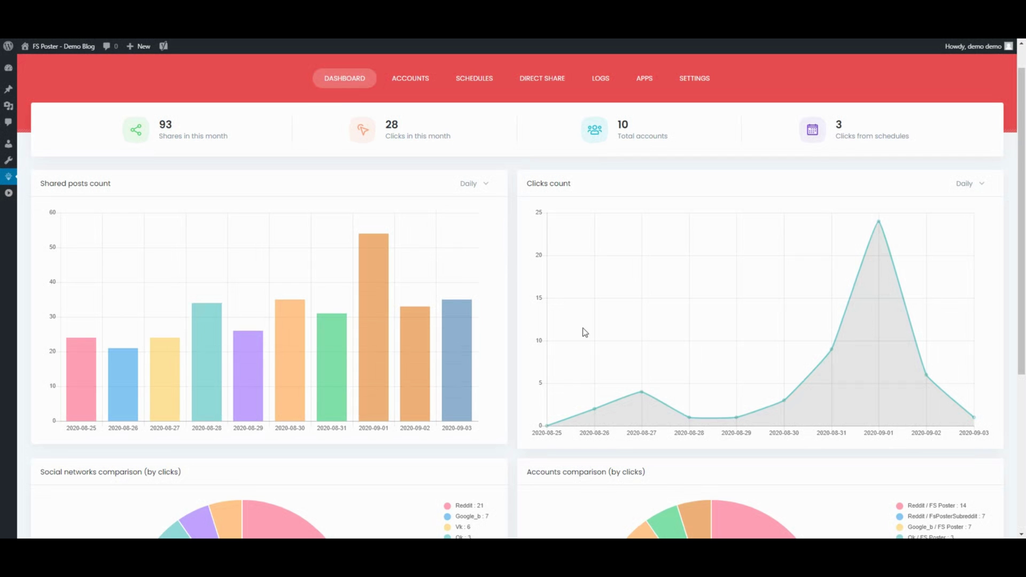
# Hide Reddit and Google_b in the networks pie chart, plus their FsPosterSubreddit and FS Poster account slices
pyautogui.moveTo(381, 349)
pyautogui.moveTo(1024, 173); pyautogui.dragTo(1024, 329)
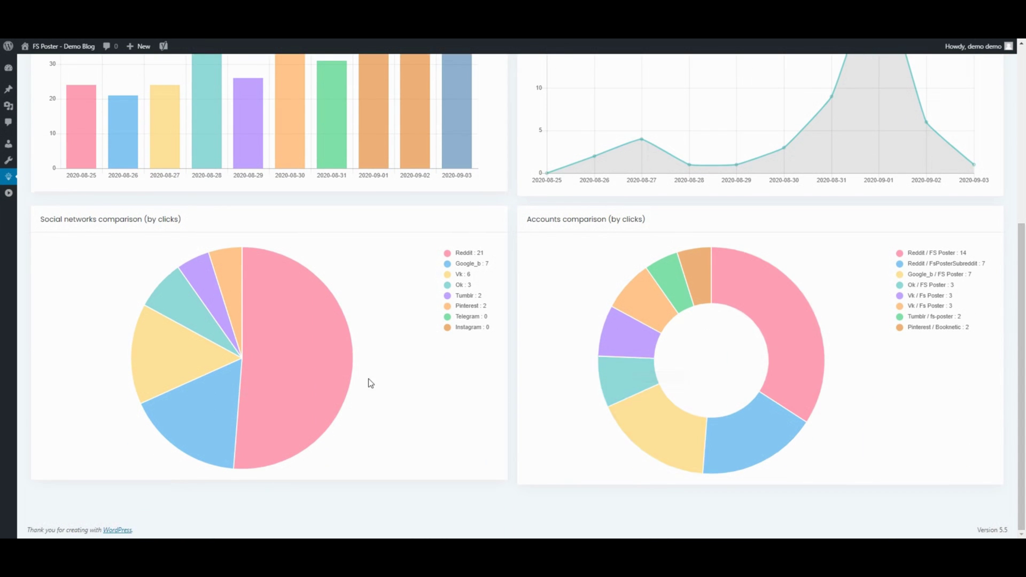
pyautogui.moveTo(214, 356)
pyautogui.click(472, 255)
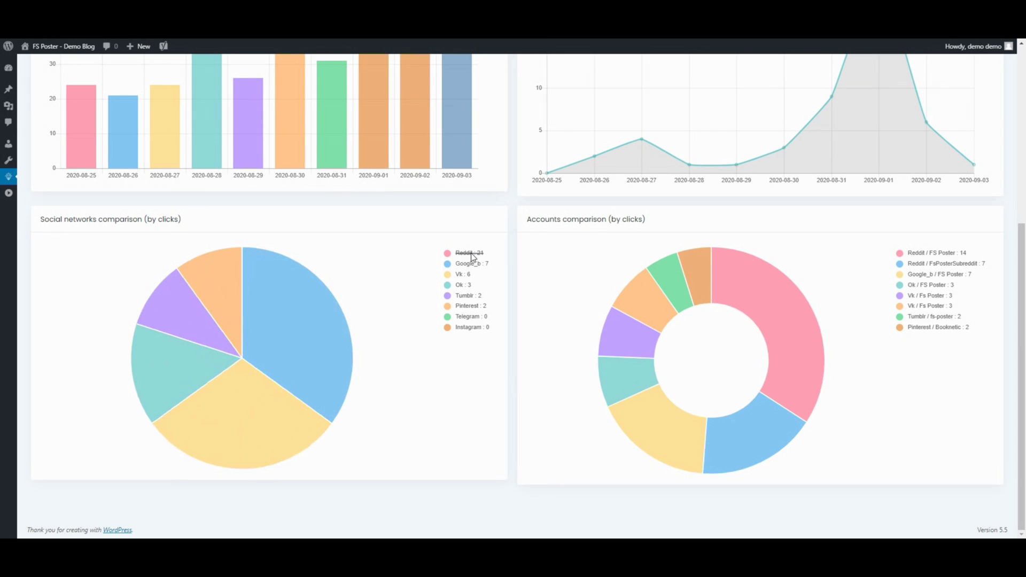
pyautogui.click(473, 265)
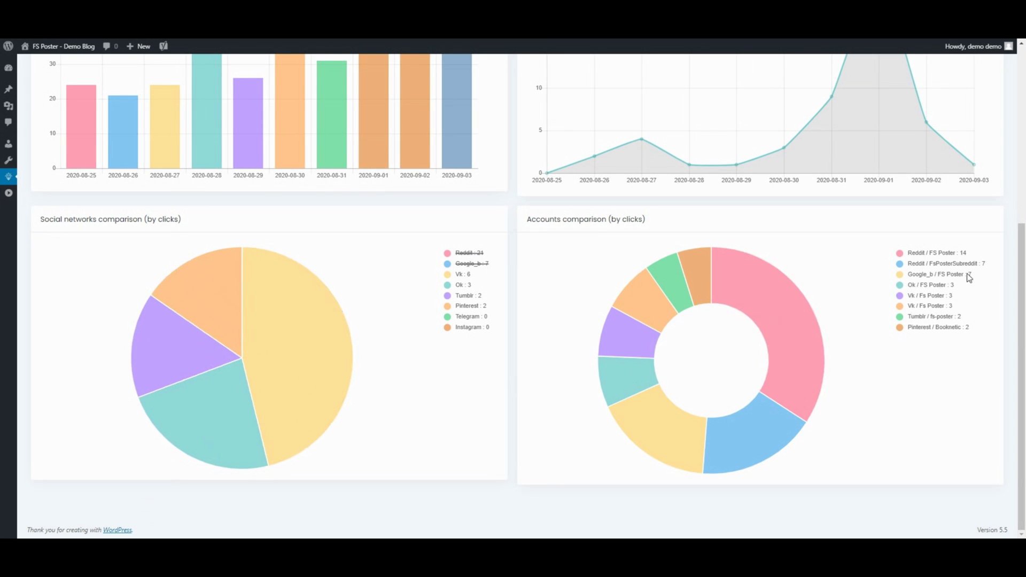
pyautogui.click(949, 275)
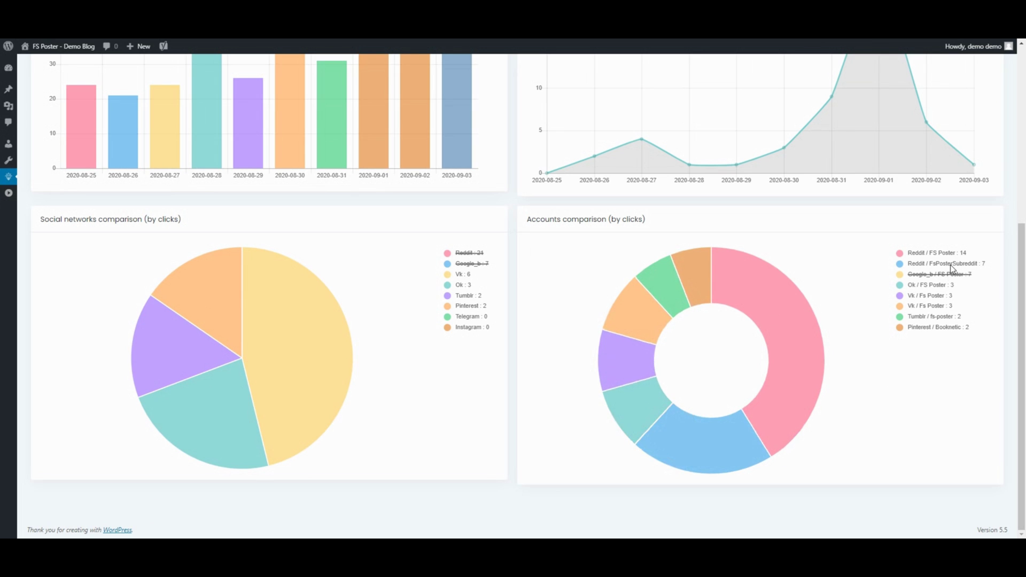
pyautogui.click(951, 265)
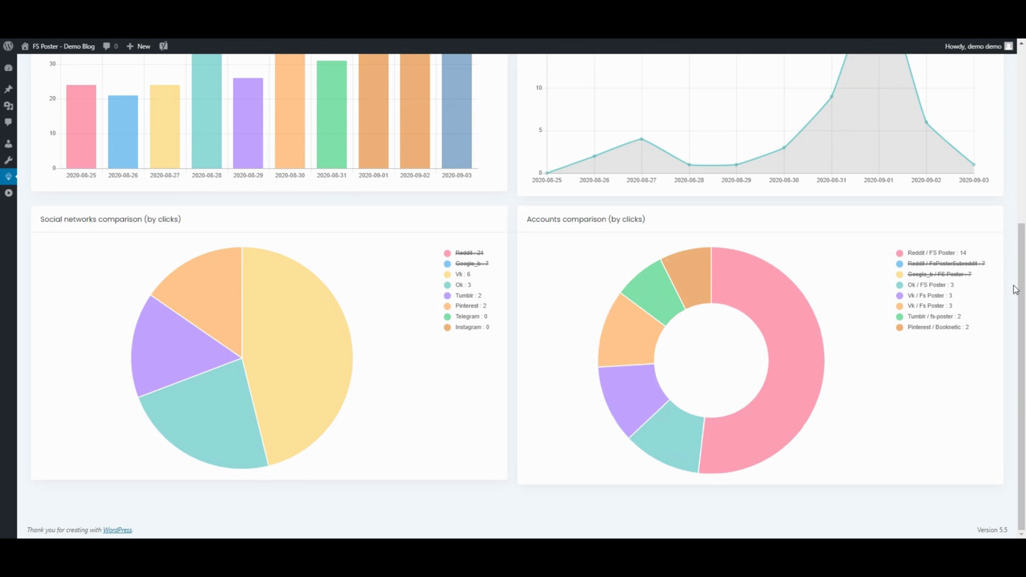